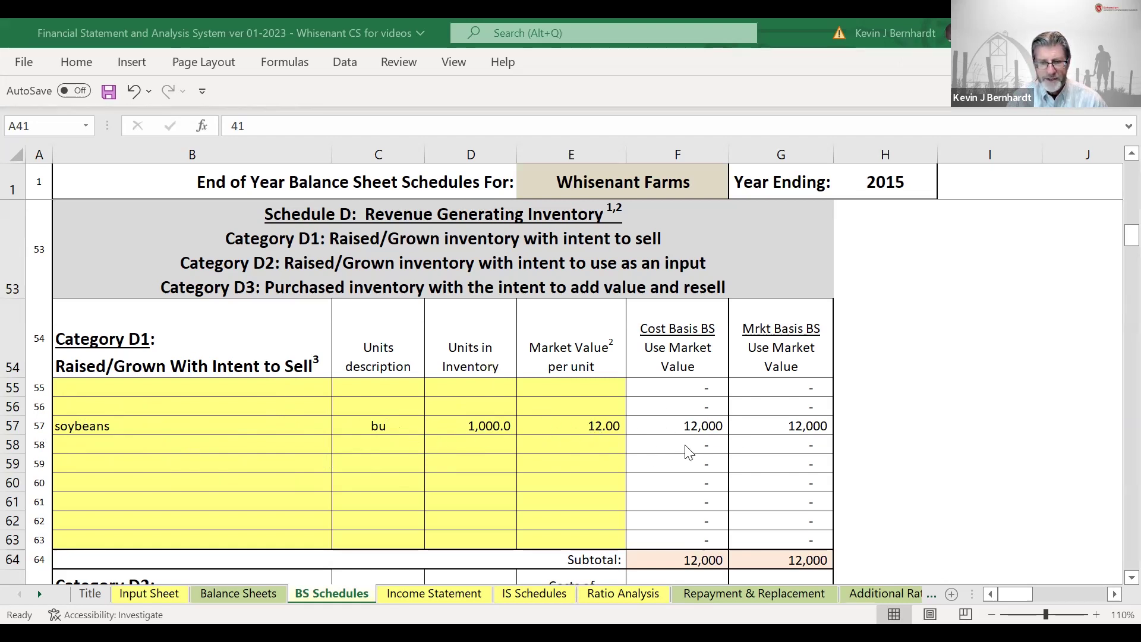
- Enter the item description "10 550 lb feeders worth $1.40/lb" in row 56 of Category D1, Raised/Grown With Intent to Sell
scroll(681, 466, down, 1)
scroll(587, 323, up, 1)
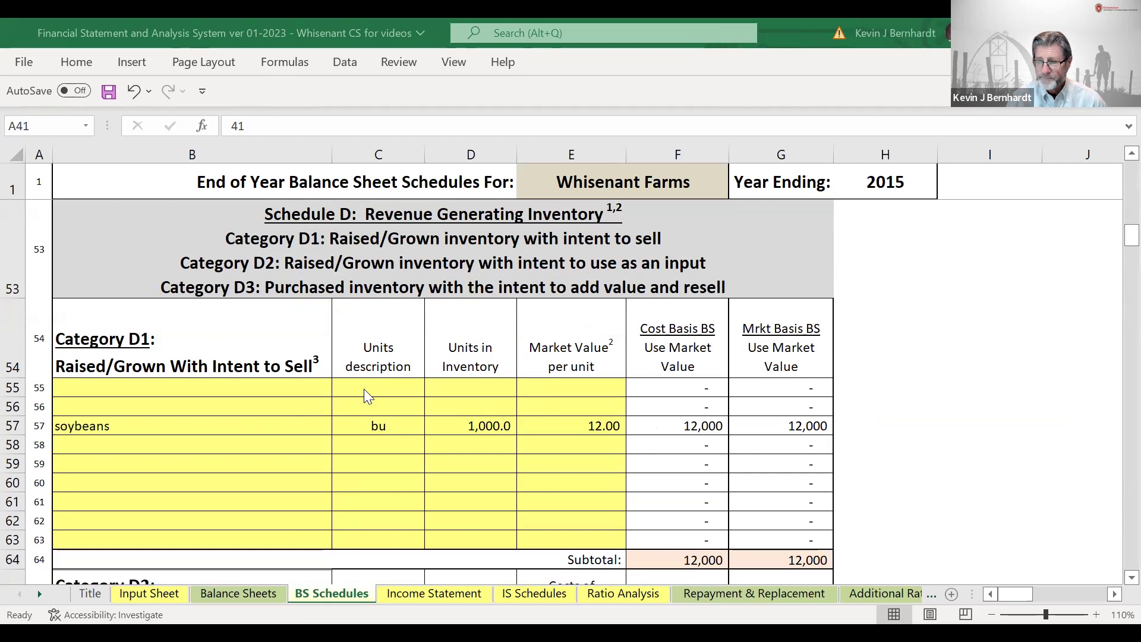
click(131, 407)
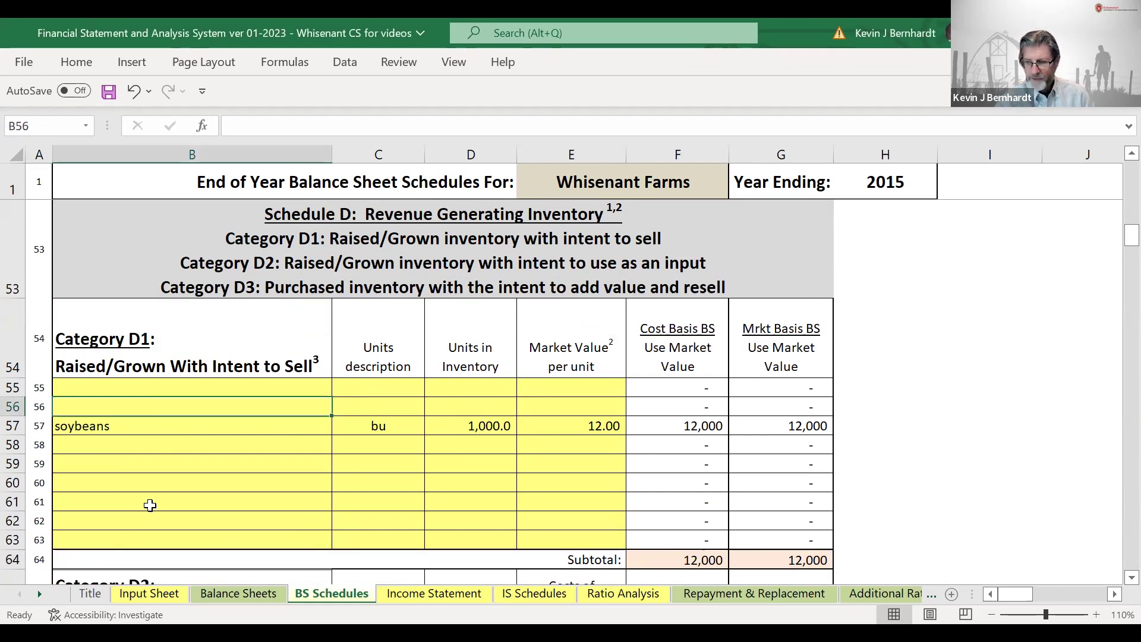
text(1)
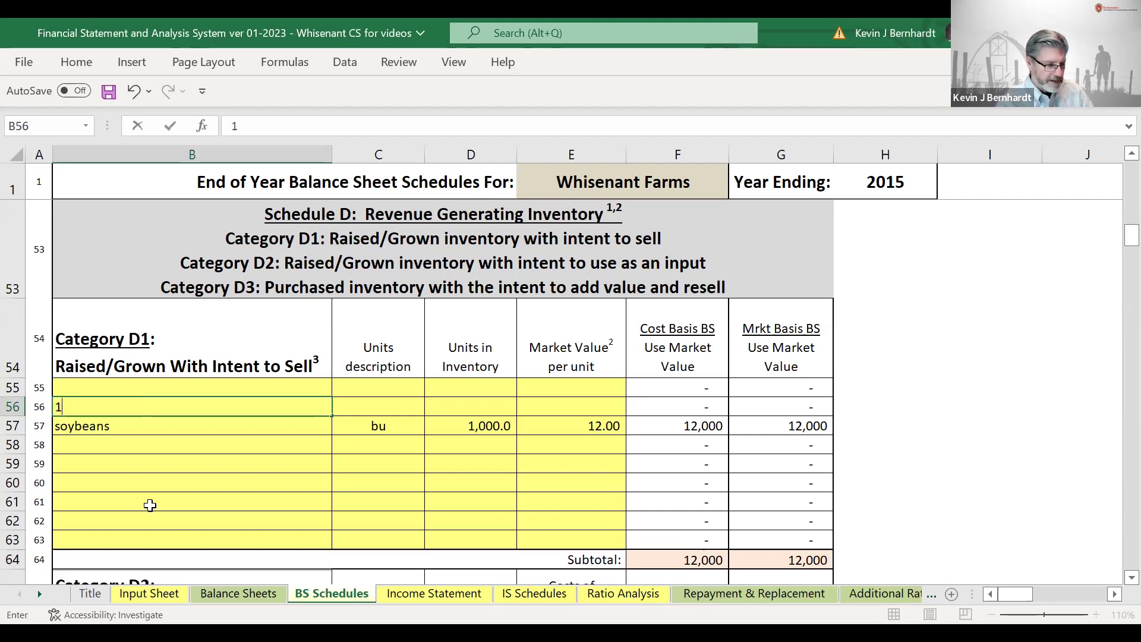
text(0 5)
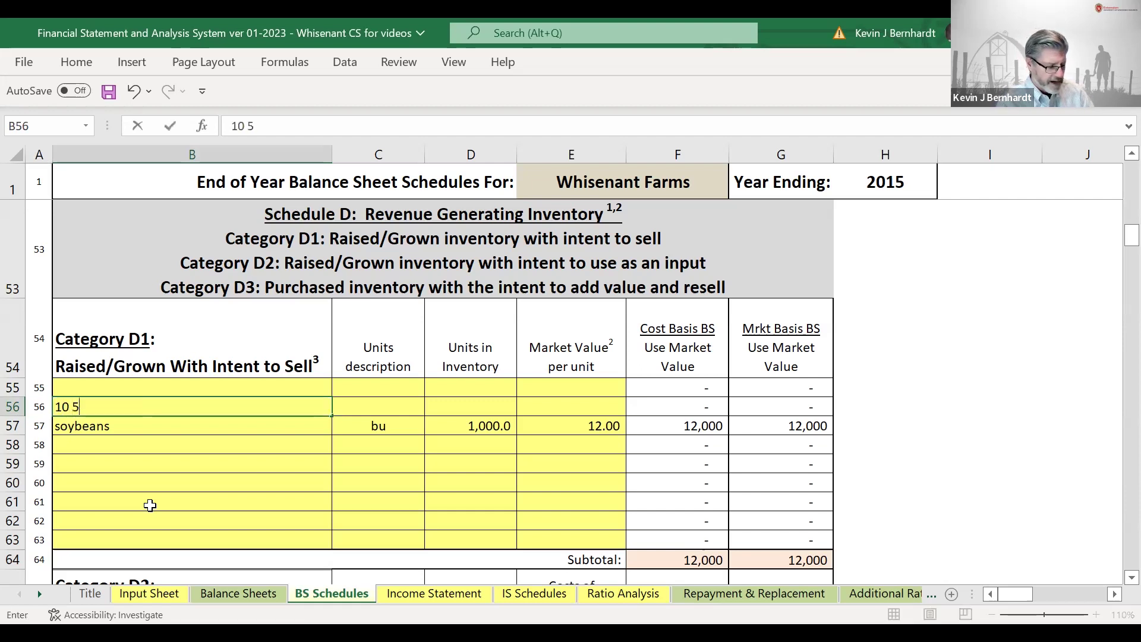
text(50 lb)
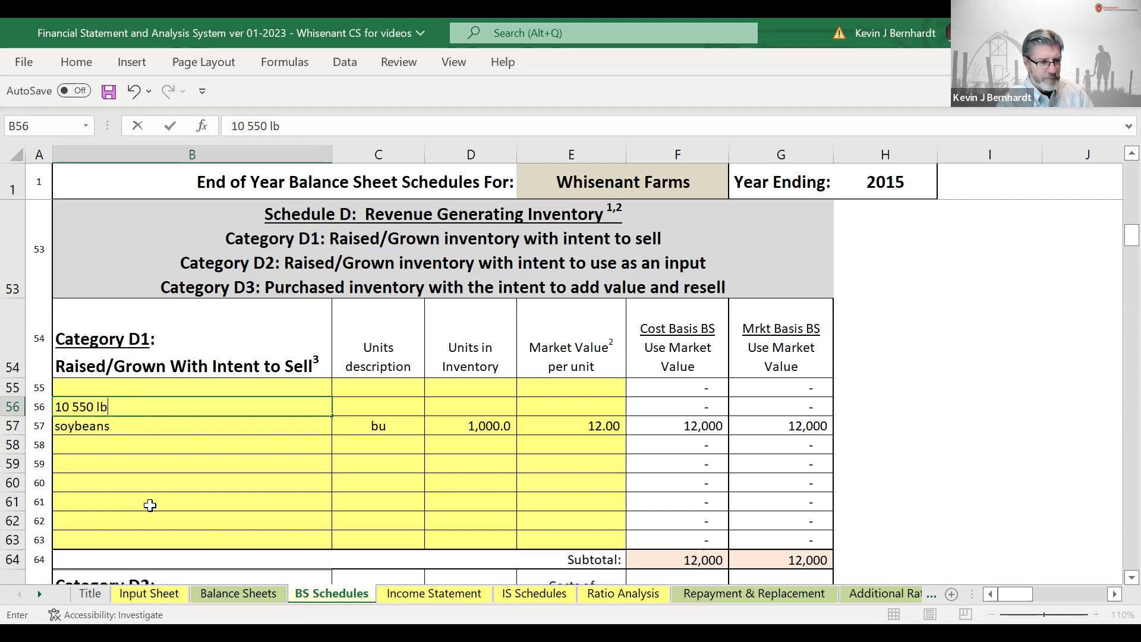
text( feeders worth)
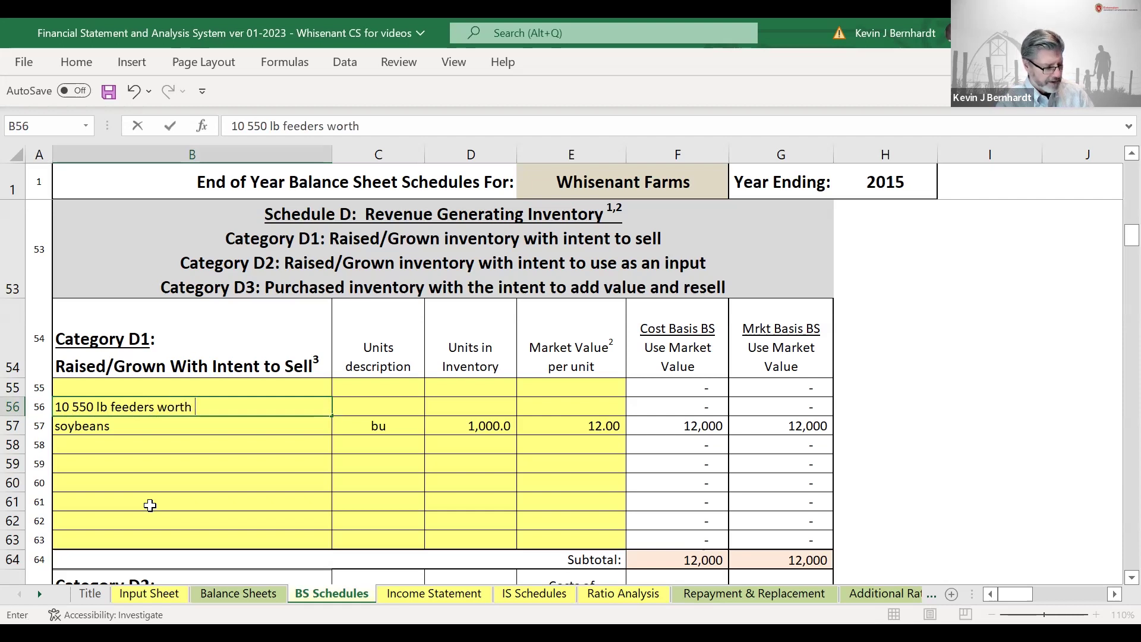
text( $1.4)
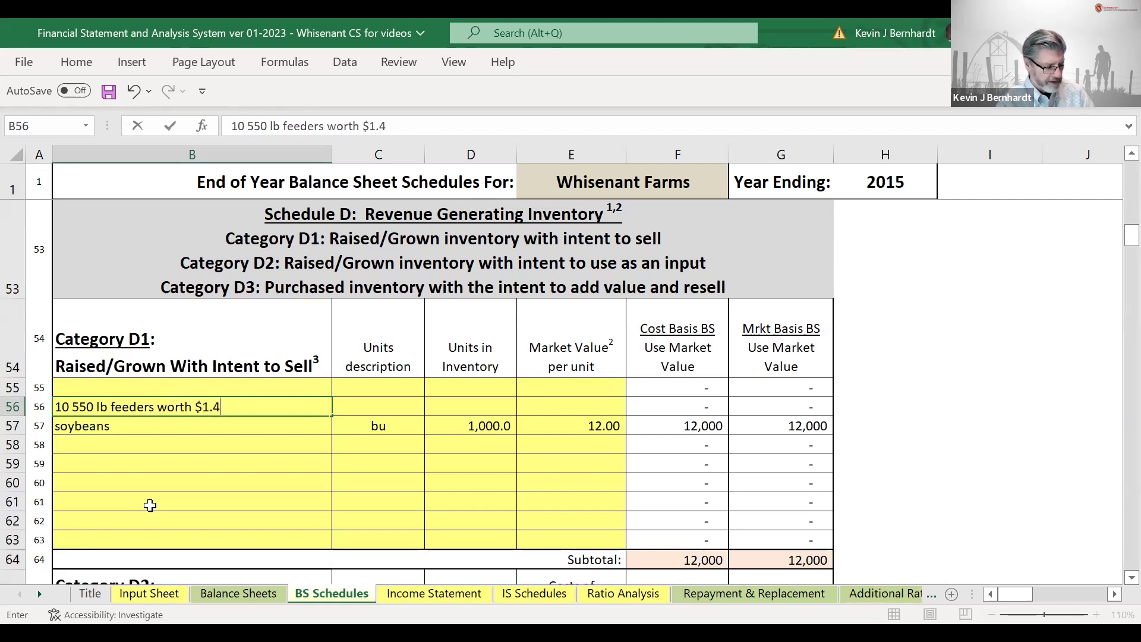
text(0/lb)
key(Tab)
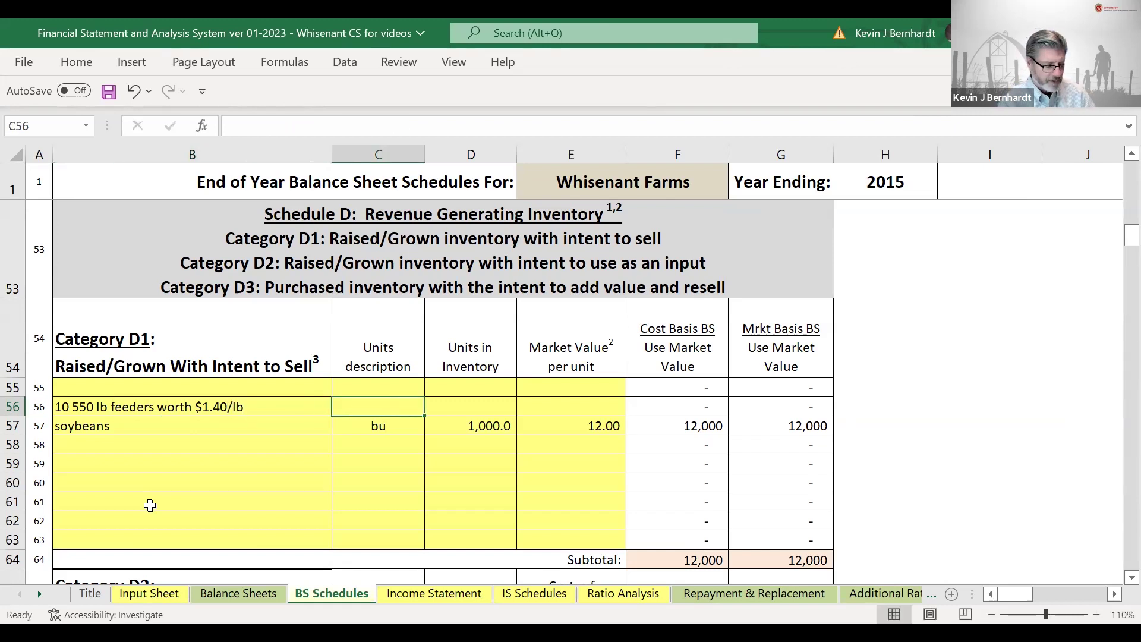
- Set the feeders' units description to "head" and their units in inventory to 10
text(head)
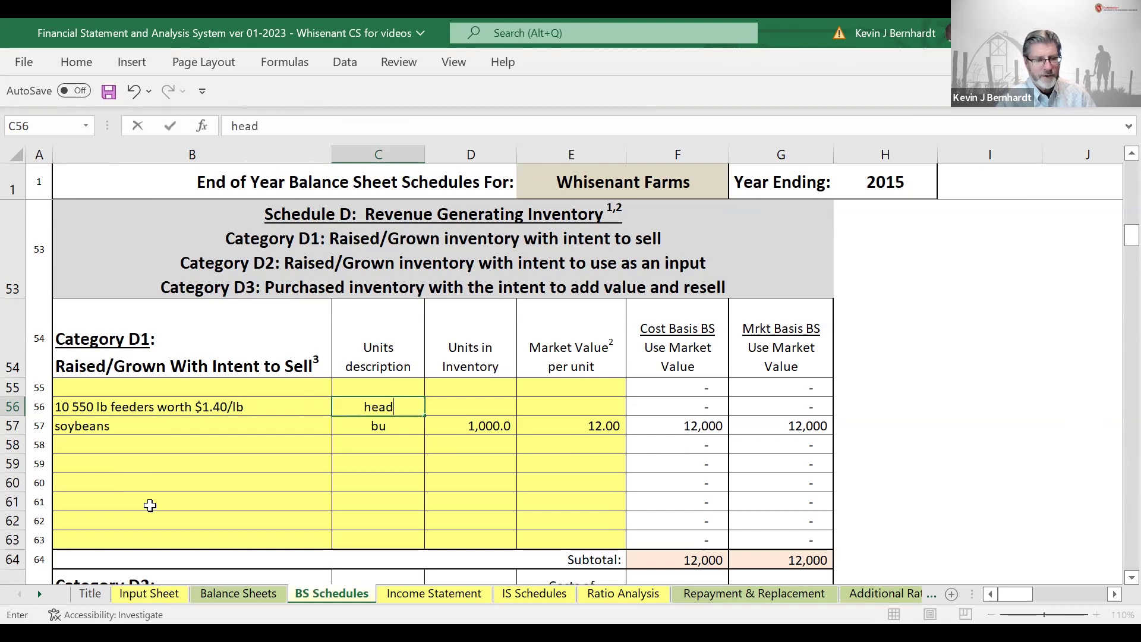
key(Tab)
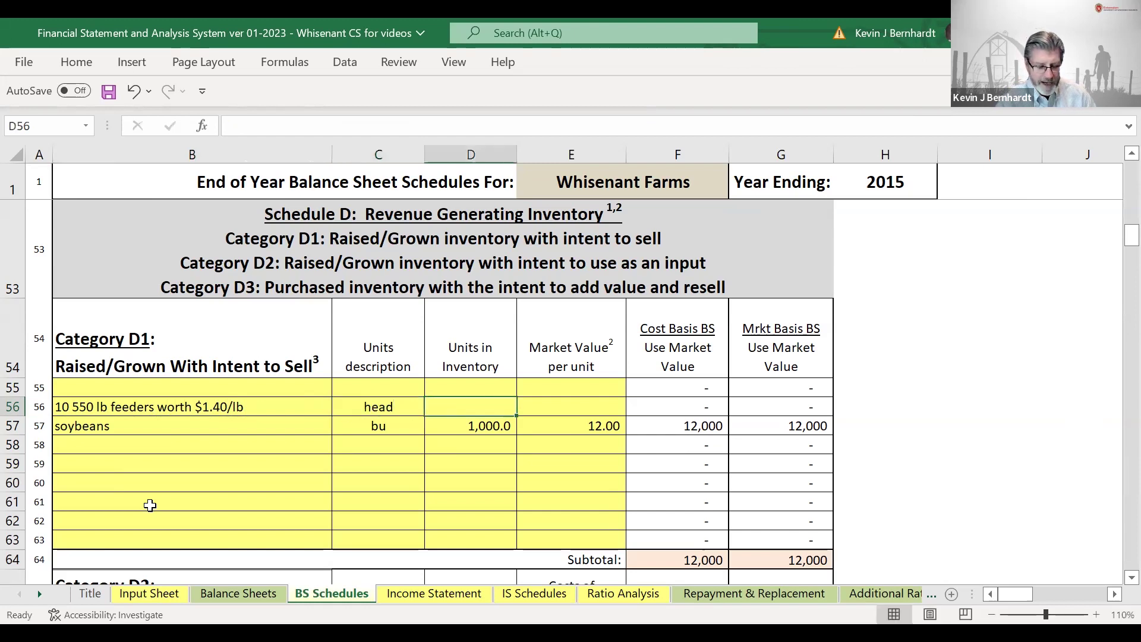
text(10)
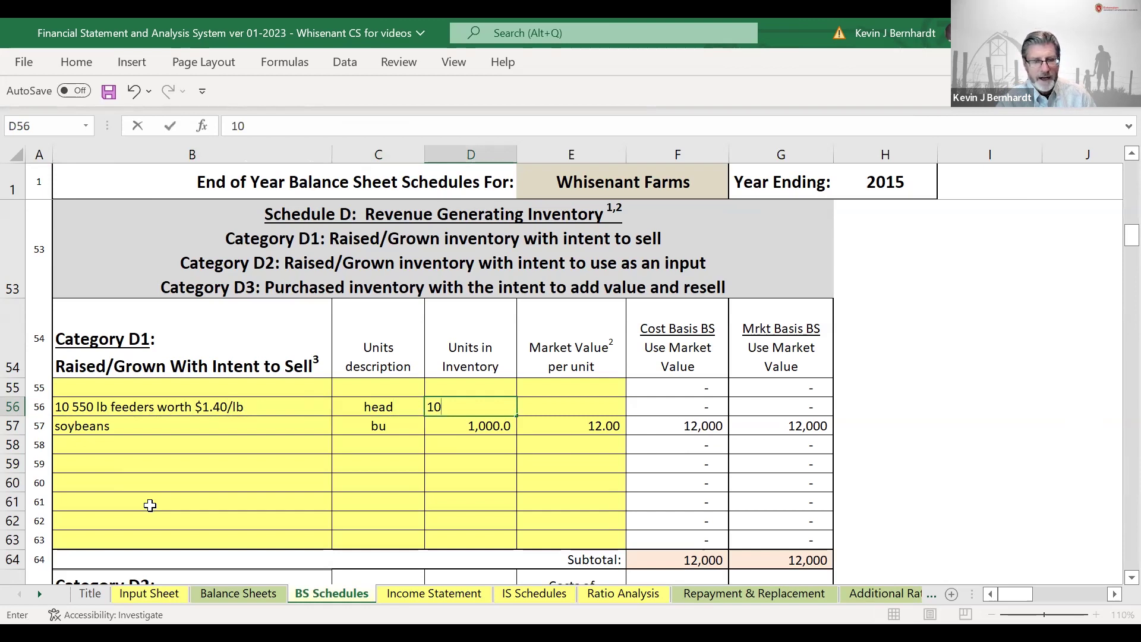
key(Tab)
- Enter a market value per unit of 770 for the feeders in row 56
key(Left)
key(Left)
key(Left)
key(Left)
key(Right)
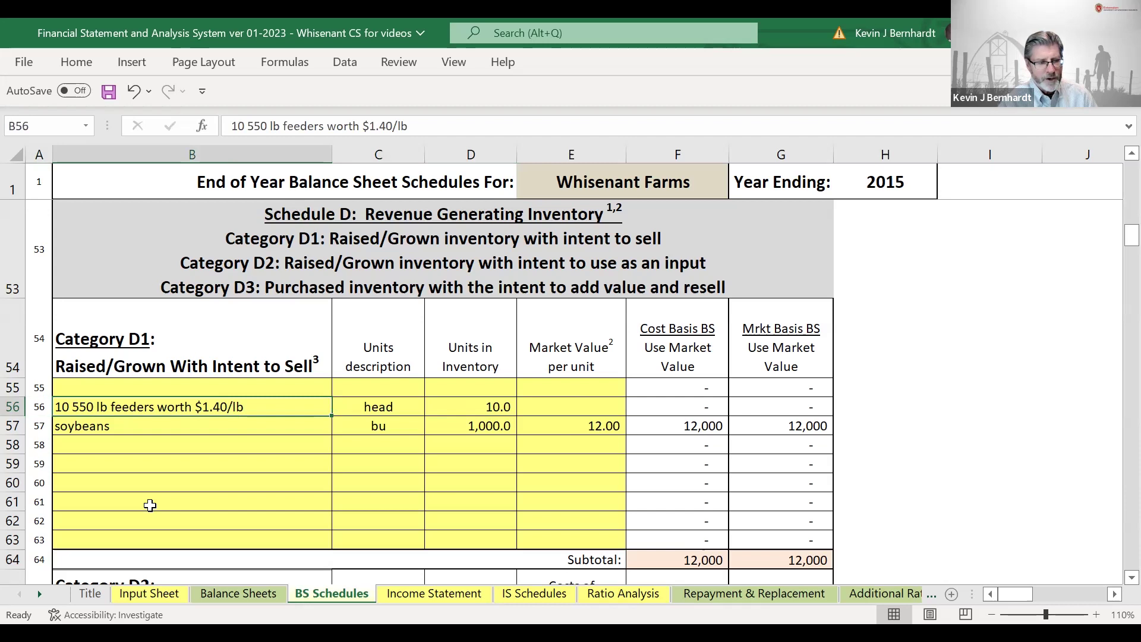
key(Right)
key(Right)
key(Right)
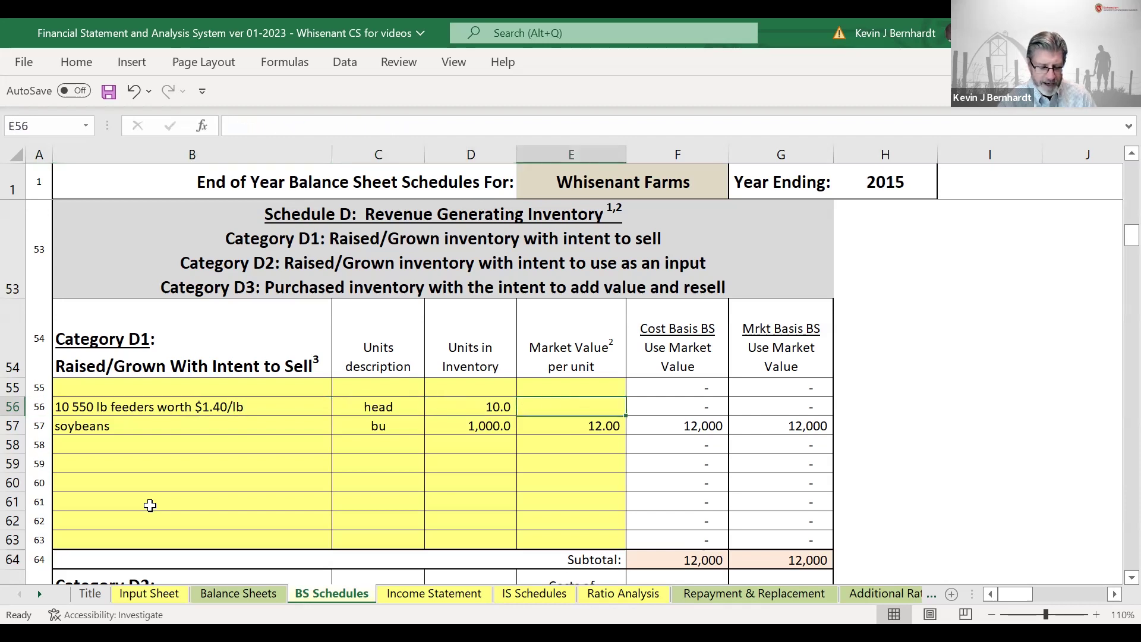
text(770)
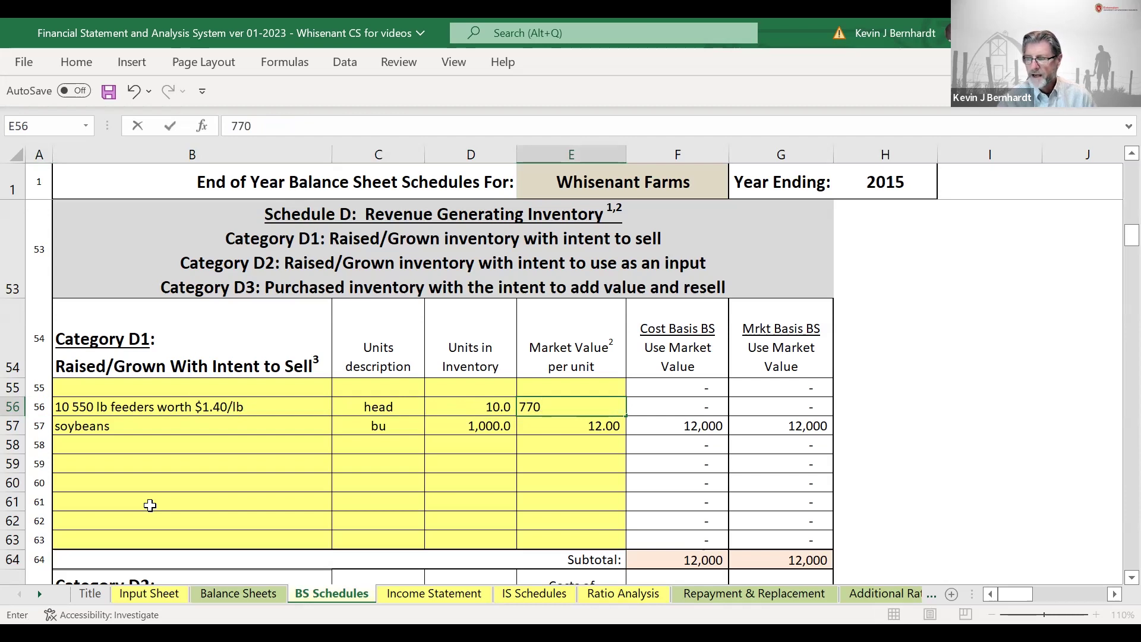
key(Return)
key(Right)
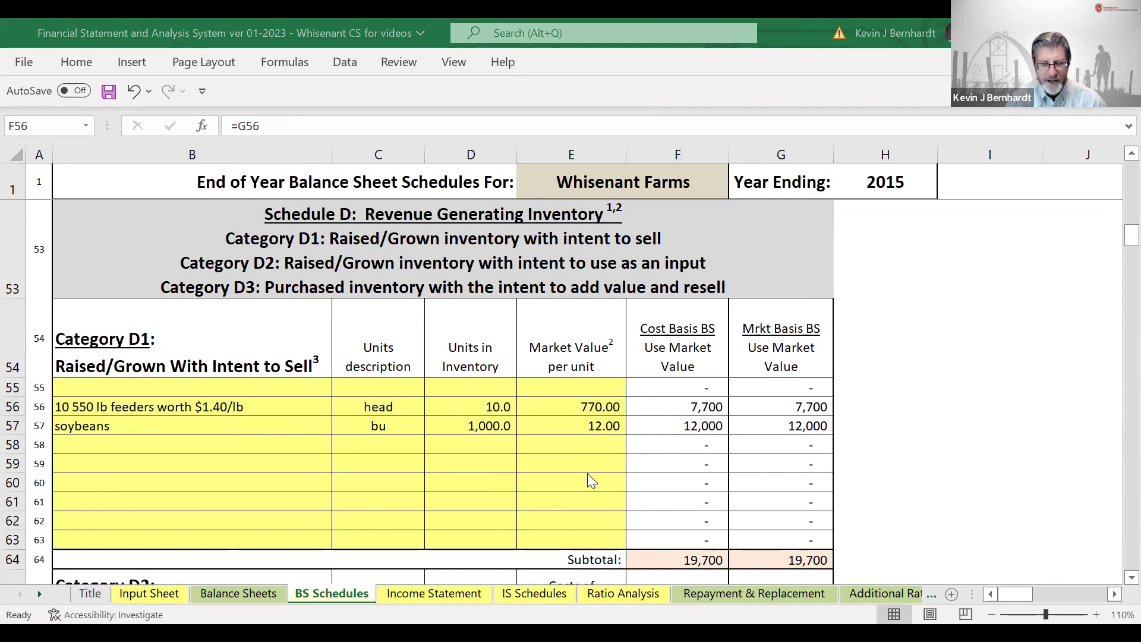
- Review Schedule D's Category D2 crops raised as inputs and Category D3 items purchased to add value and resell
scroll(533, 439, down, 1)
scroll(534, 440, down, 2)
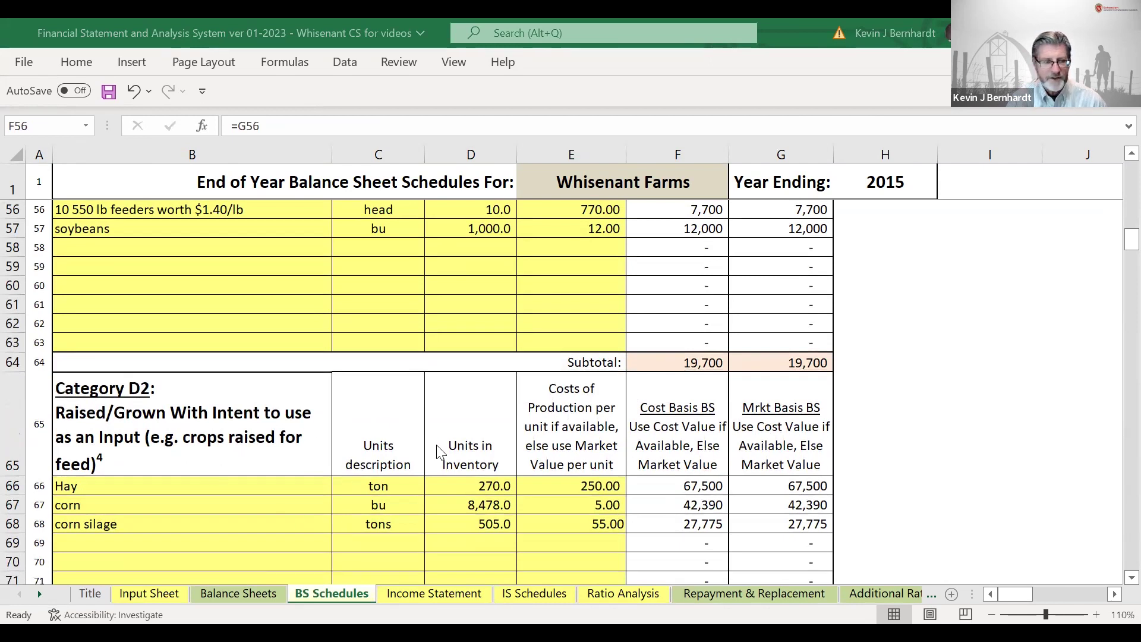
scroll(437, 447, down, 2)
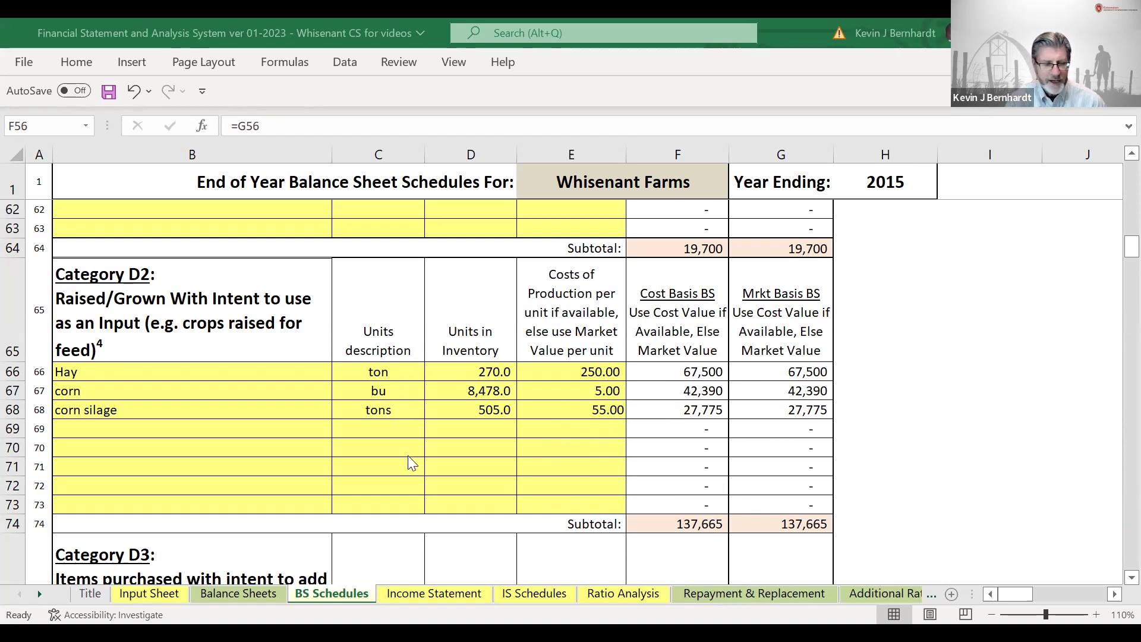
scroll(413, 468, down, 3)
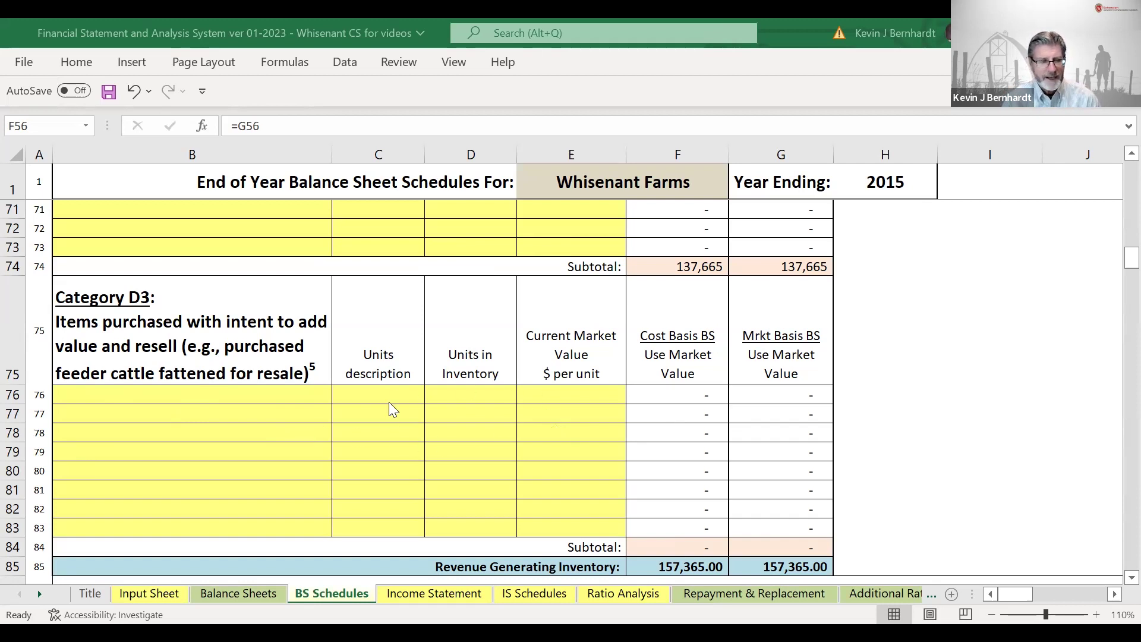
scroll(385, 434, down, 3)
scroll(388, 439, down, 2)
scroll(400, 427, up, 7)
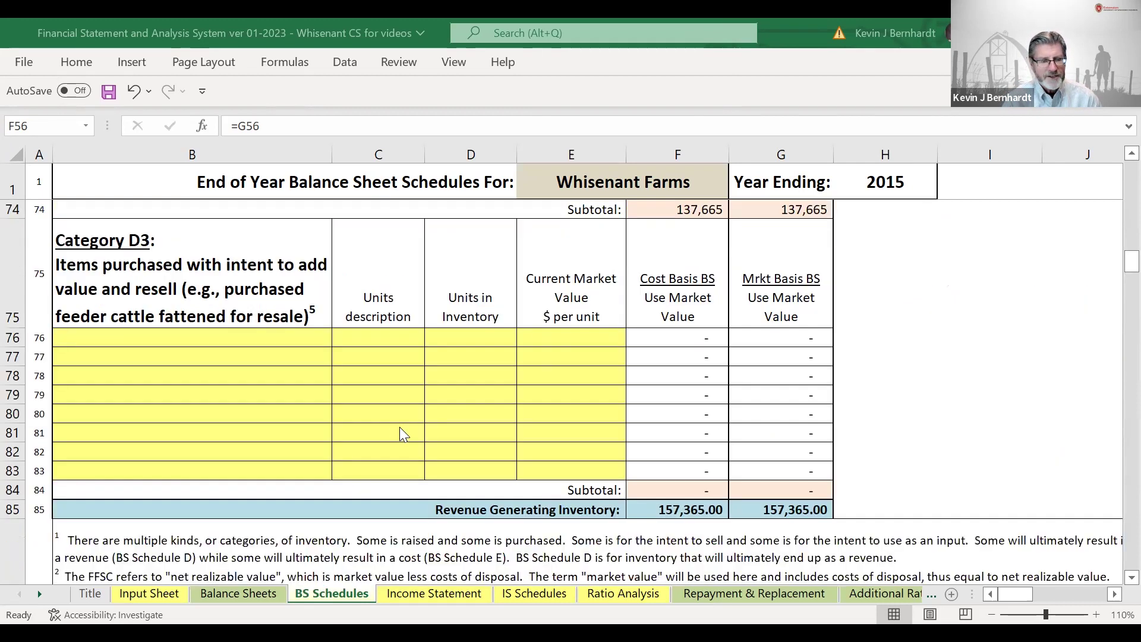
scroll(402, 427, down, 2)
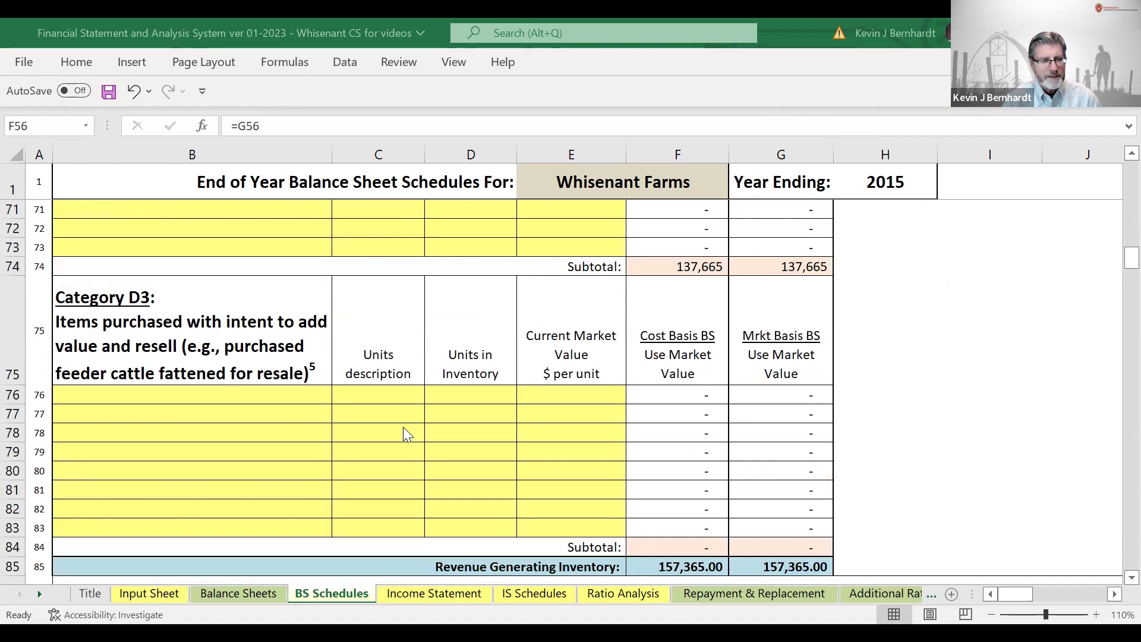
- Examine Schedule E's cost generating inventory: purchased feed (E1), prepaid expenses and supplies (E2), and direct costs in growing crops (E3)
scroll(409, 427, down, 6)
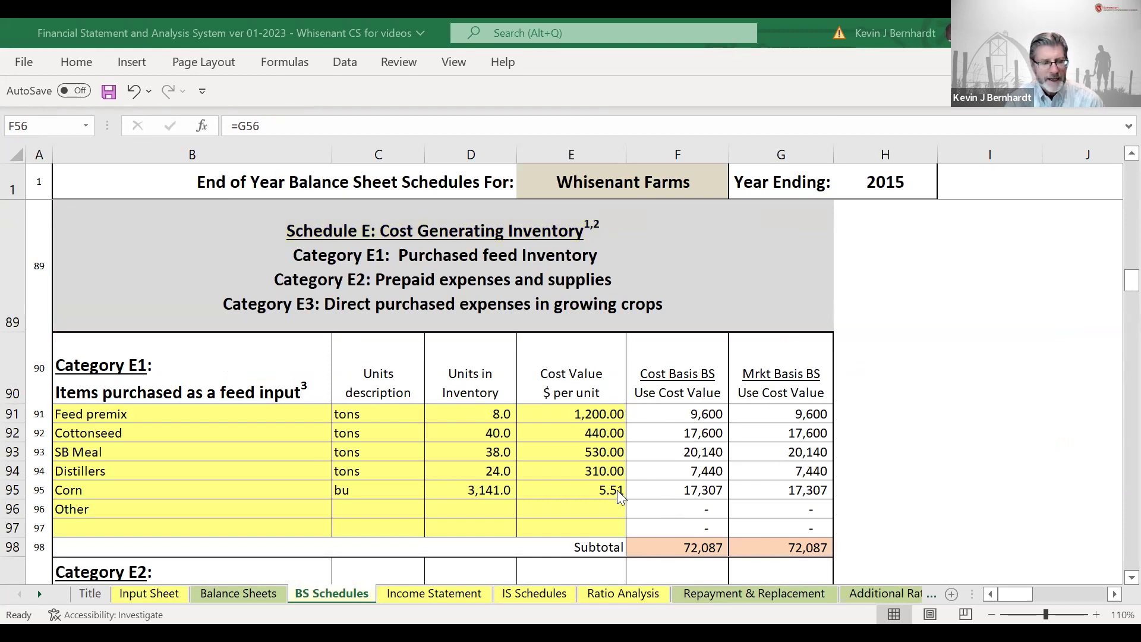
scroll(617, 492, down, 2)
scroll(617, 492, up, 1)
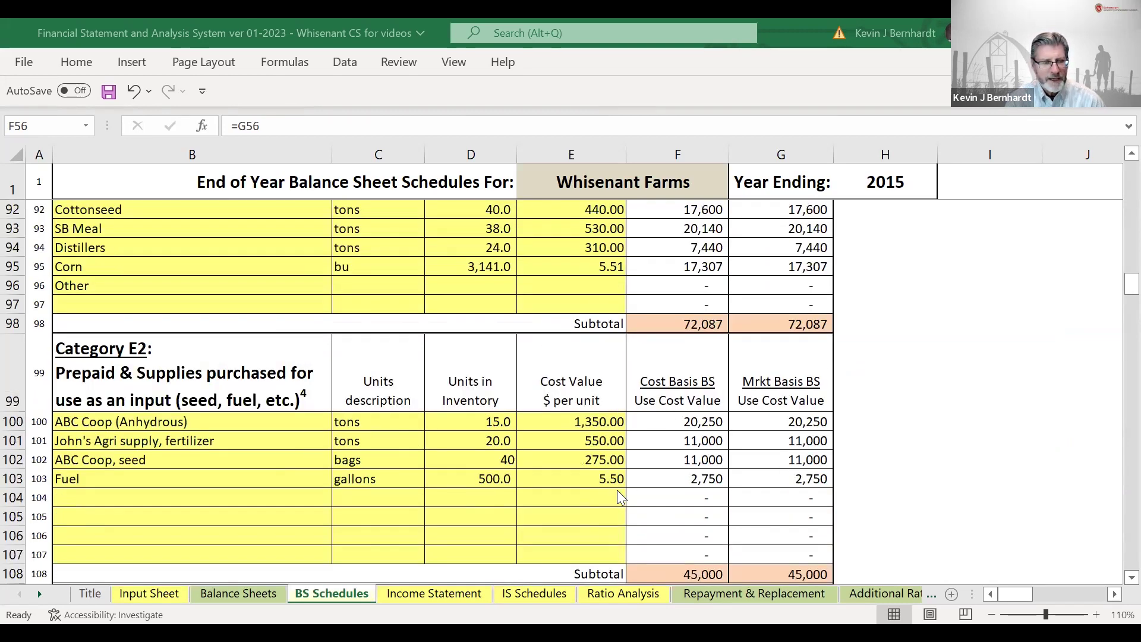
scroll(618, 498, up, 1)
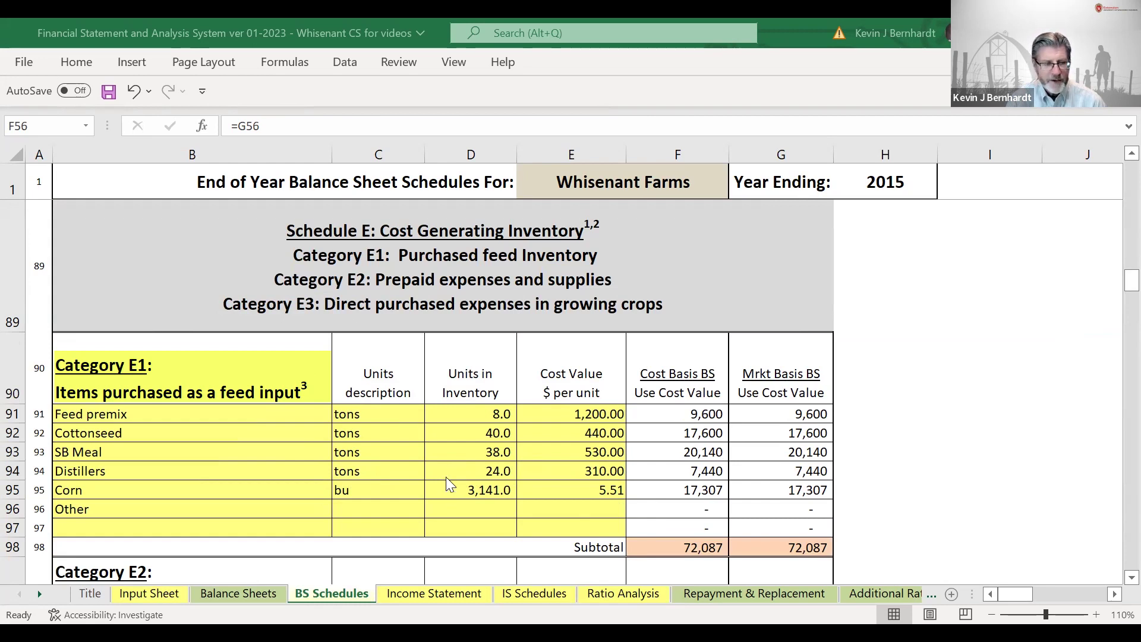
scroll(447, 475, down, 2)
scroll(449, 461, up, 2)
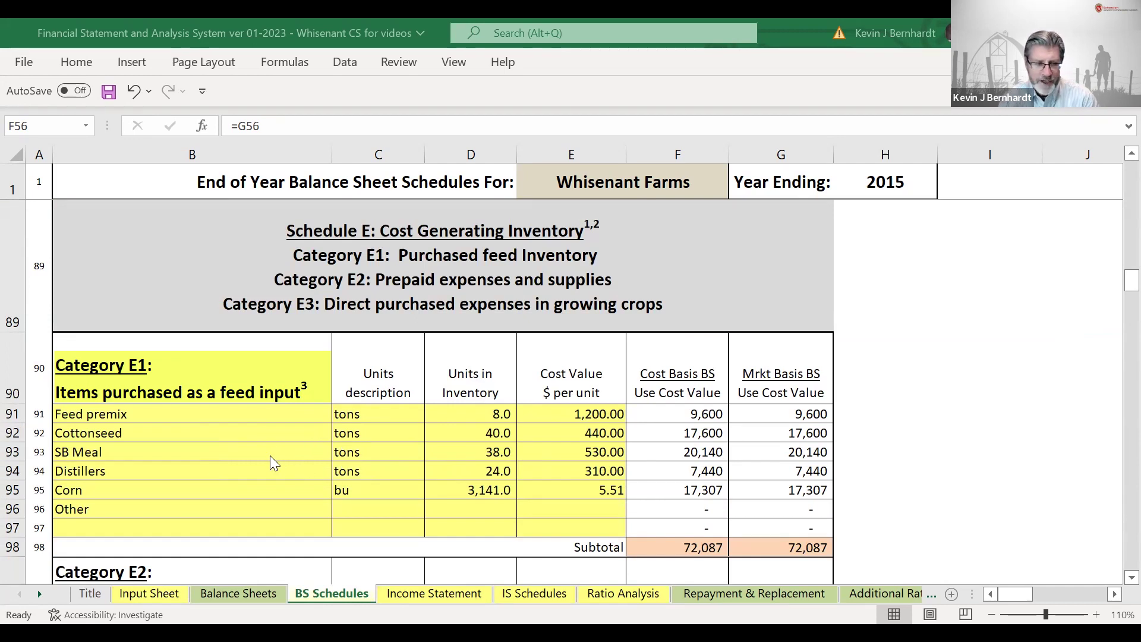
scroll(454, 465, down, 1)
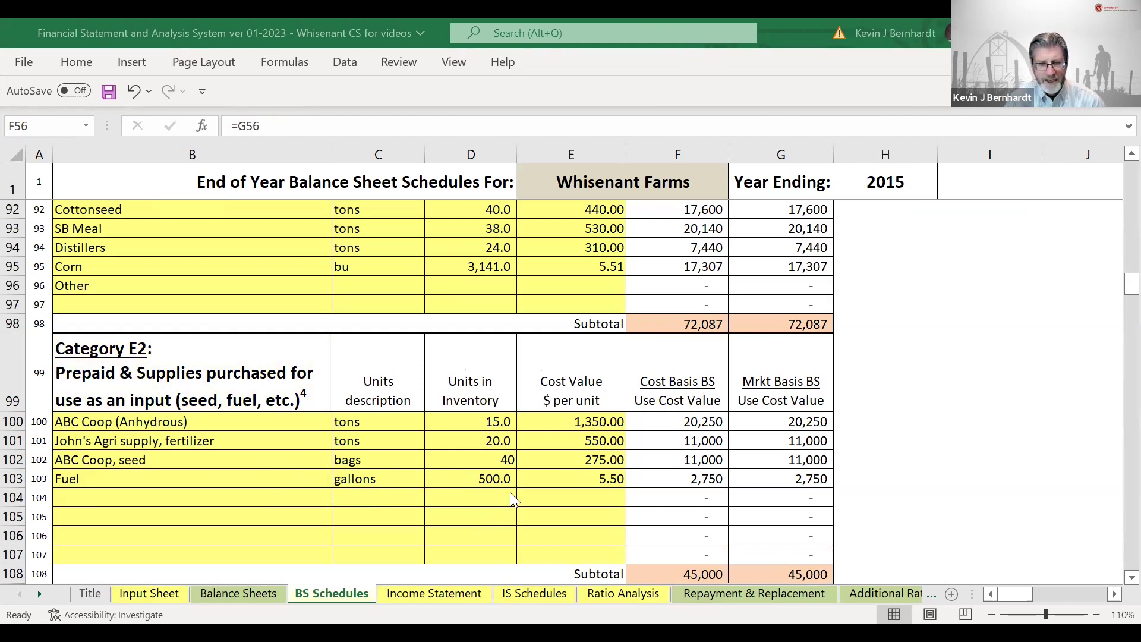
scroll(513, 499, up, 1)
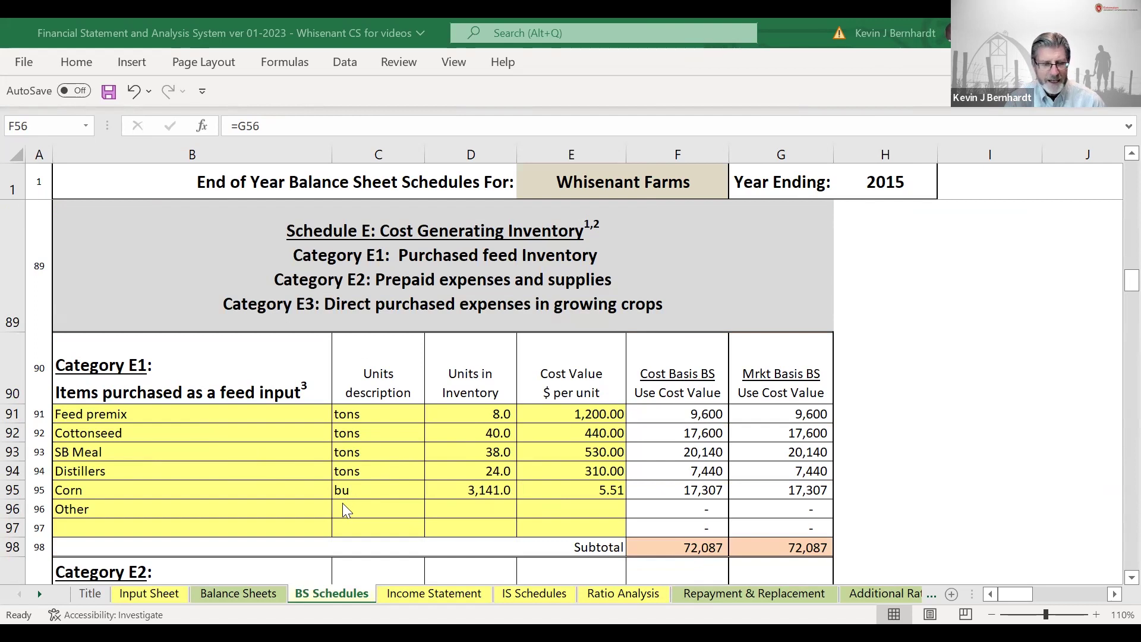
scroll(343, 503, down, 1)
scroll(349, 499, down, 1)
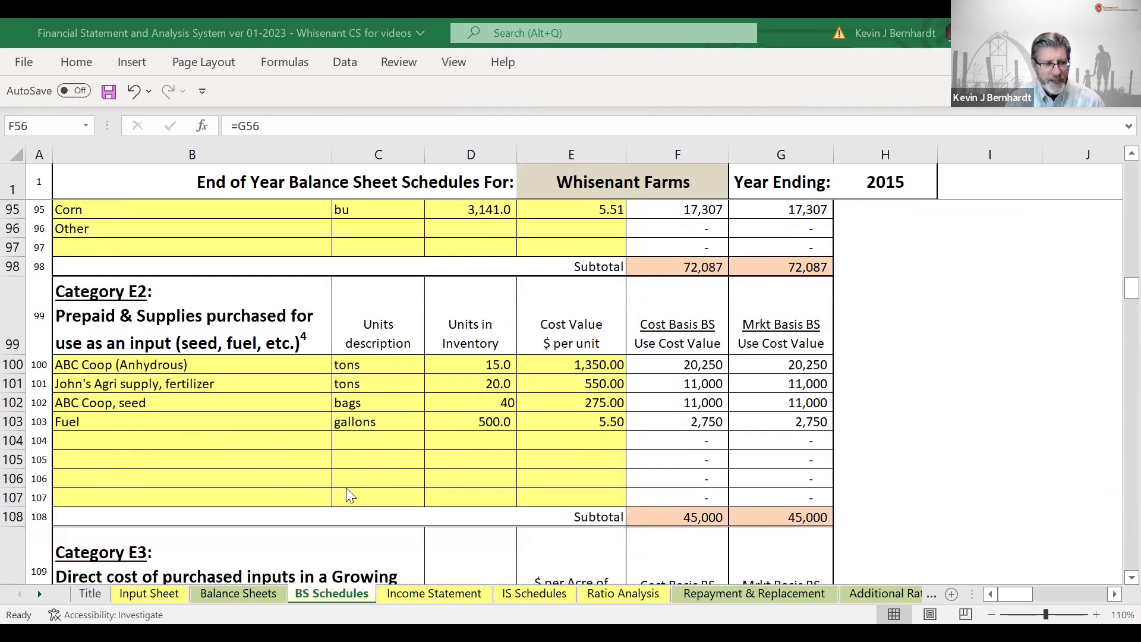
scroll(346, 492, down, 1)
scroll(347, 492, down, 1)
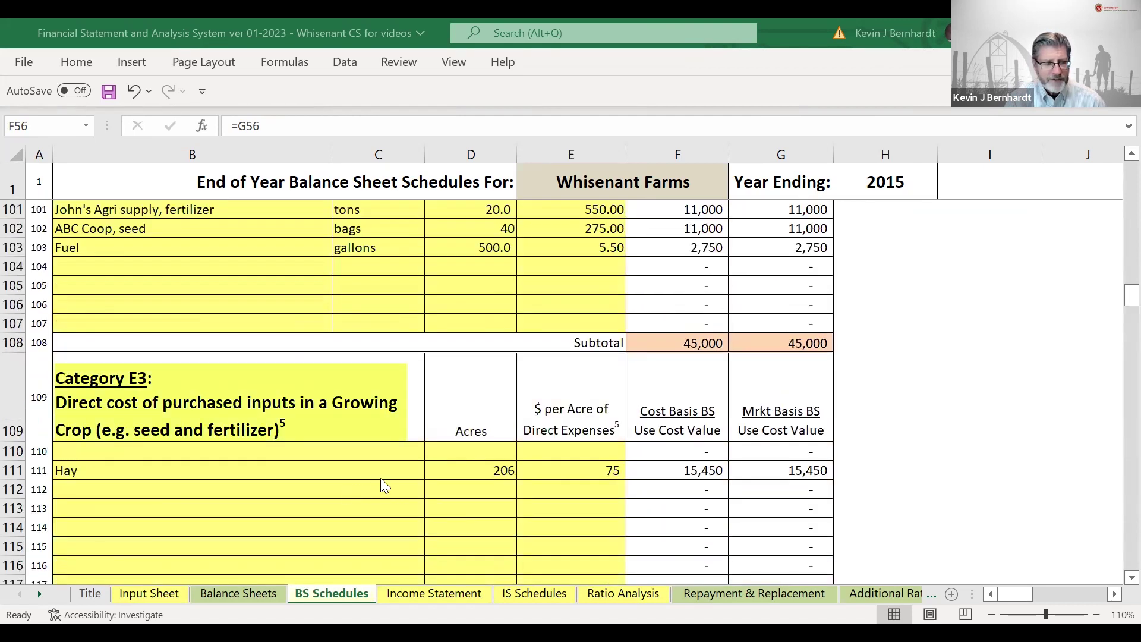
scroll(406, 465, down, 1)
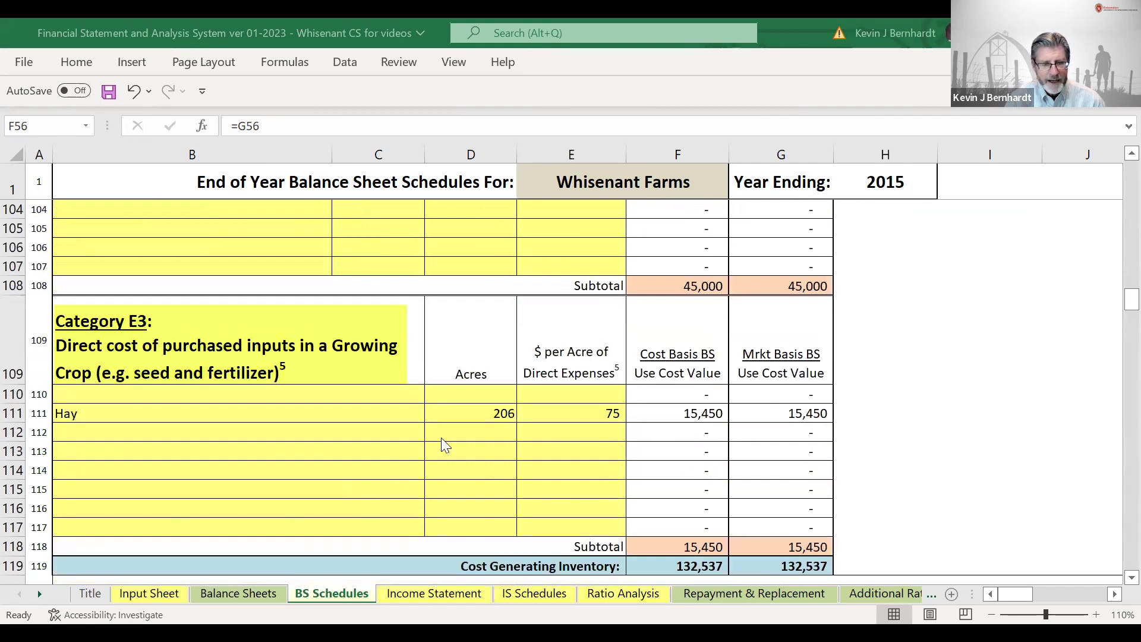